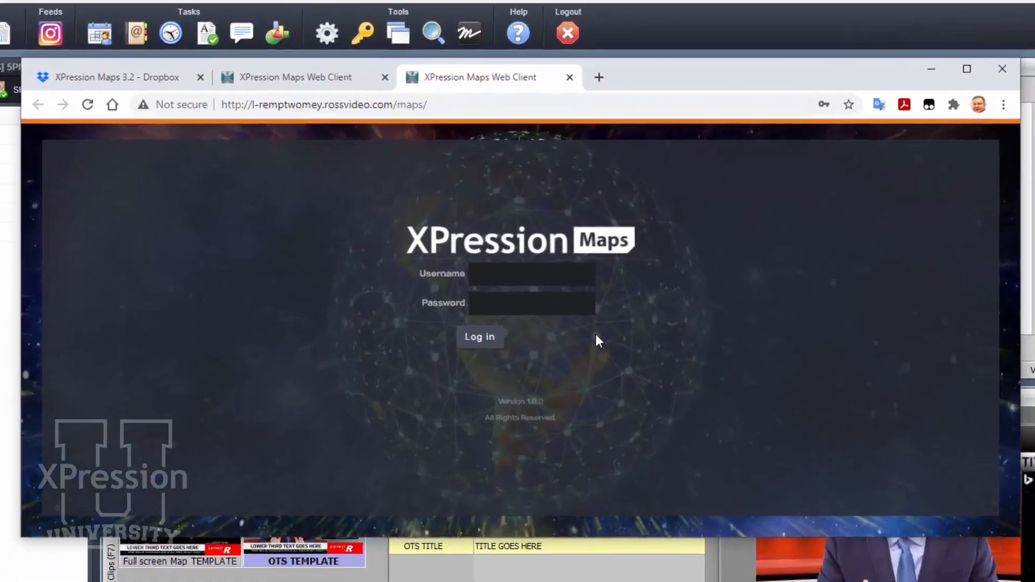
Log in to XPression Maps with the saved username and password
left_click(587, 235)
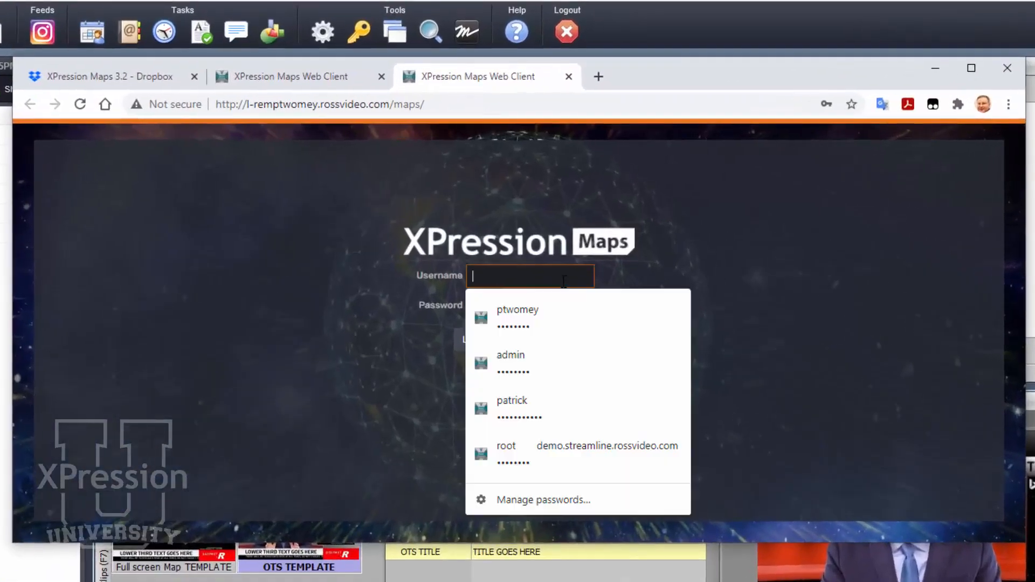
left_click(549, 320)
left_click(490, 349)
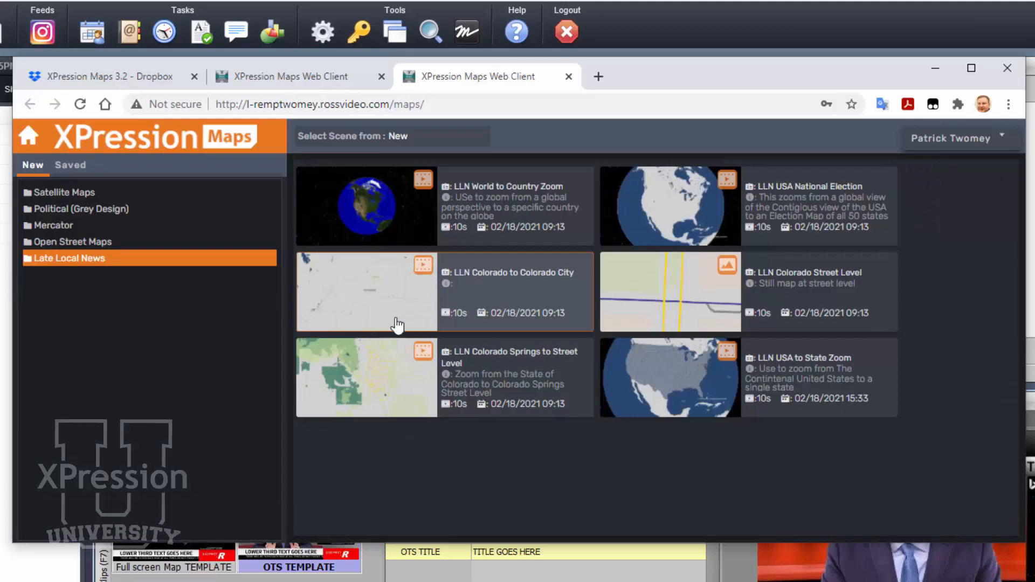
Create a new scene from LLN USA to State Zoom and search for the location Illinois
left_click(688, 379)
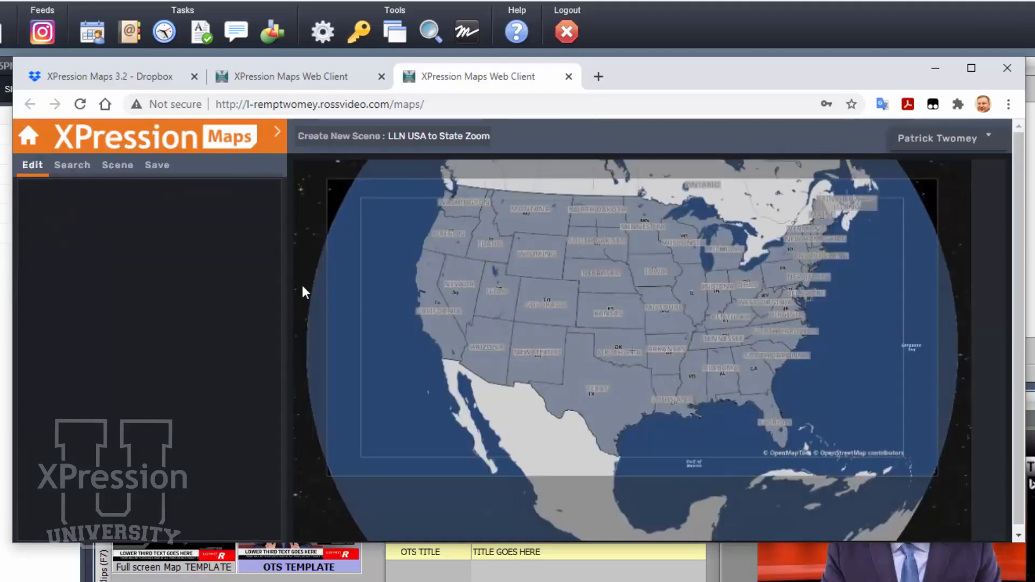
left_click(72, 165)
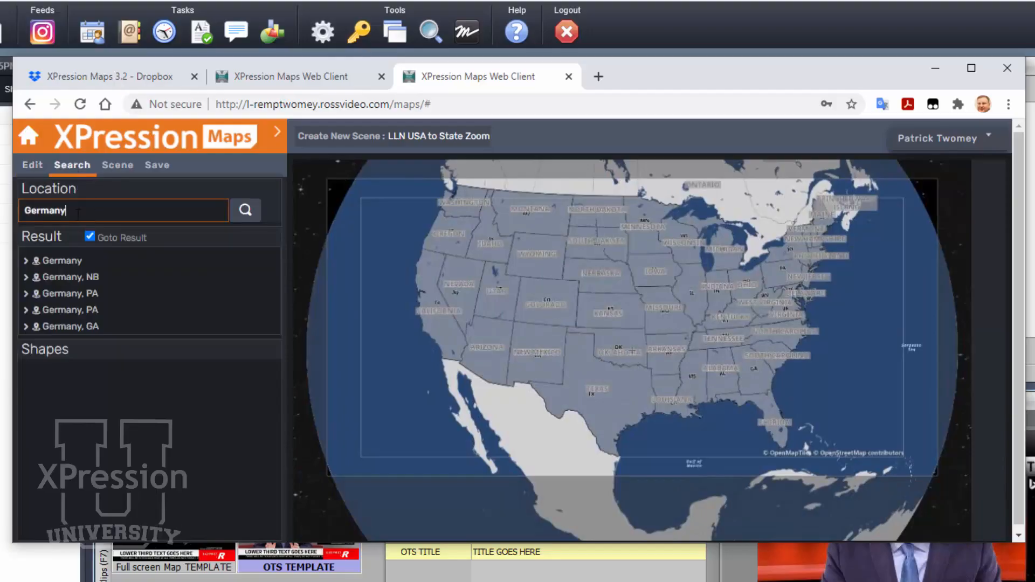
type("Illinois")
key("Return")
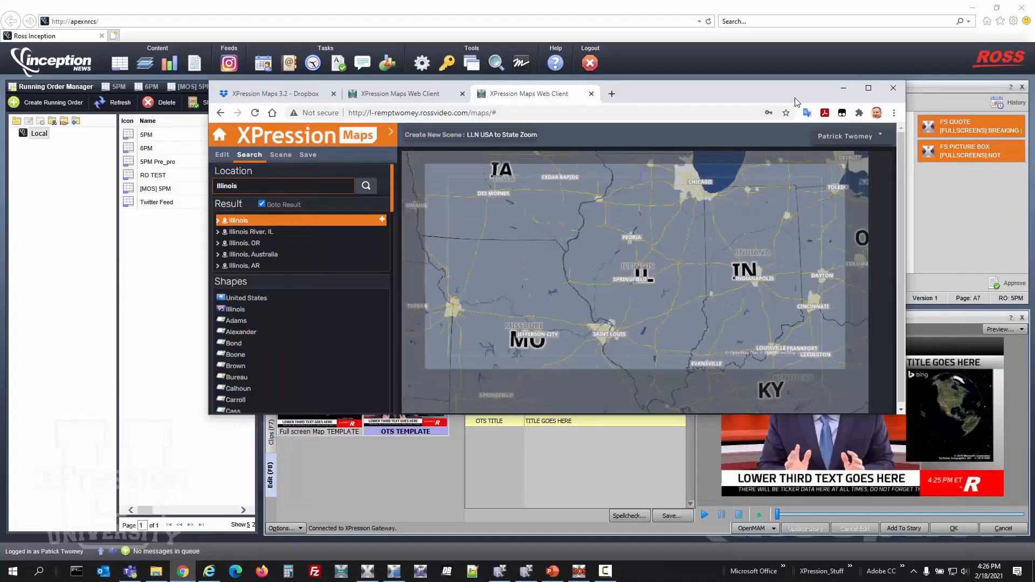
Switch to Inception and compare the Full screen Map TEMPLATE with the OTS TEMPLATE, leaving the OTS TEMPLATE selected
left_click_drag(863, 79, 628, 30)
left_click(317, 422)
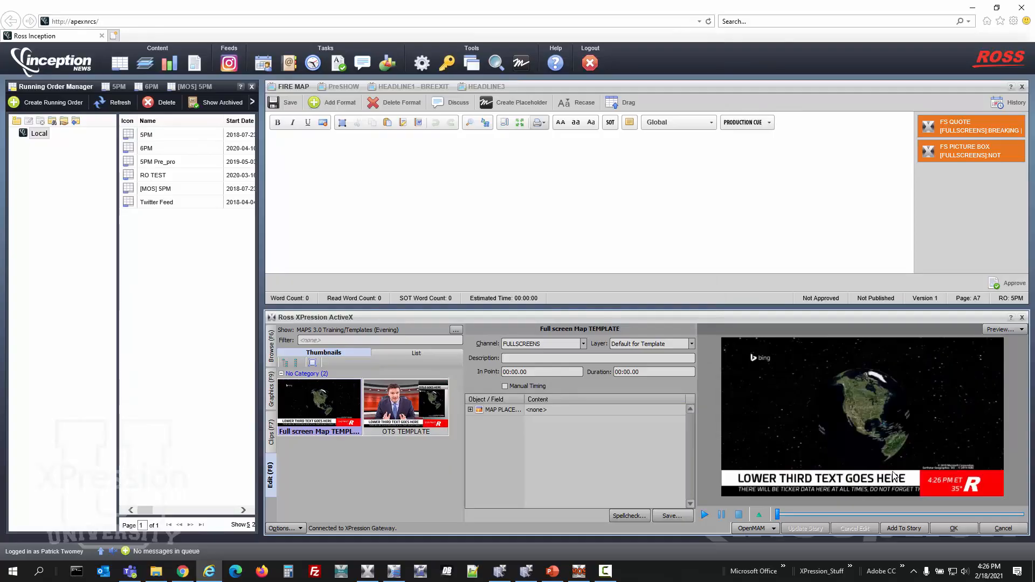
left_click(186, 577)
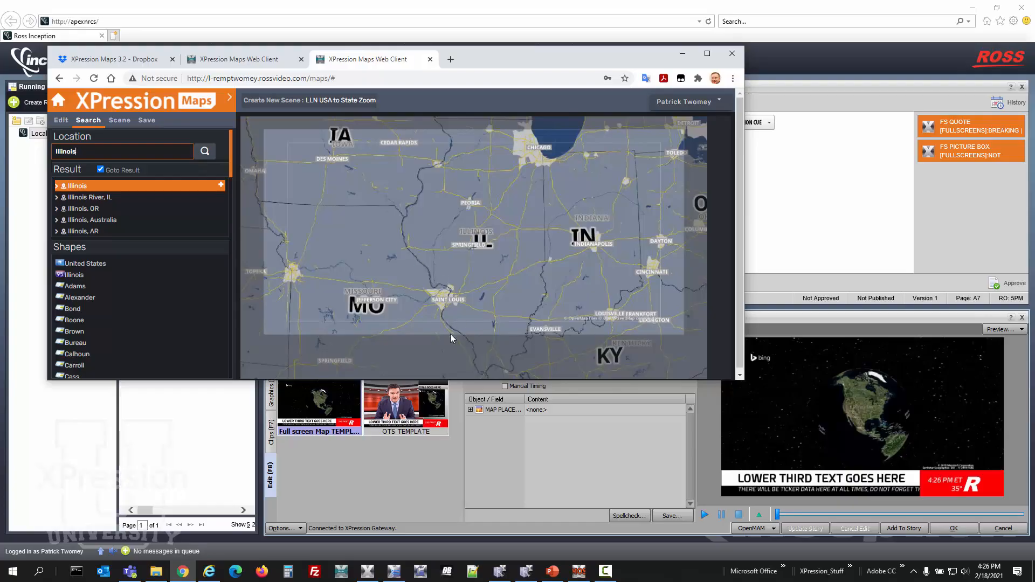
left_click(388, 402)
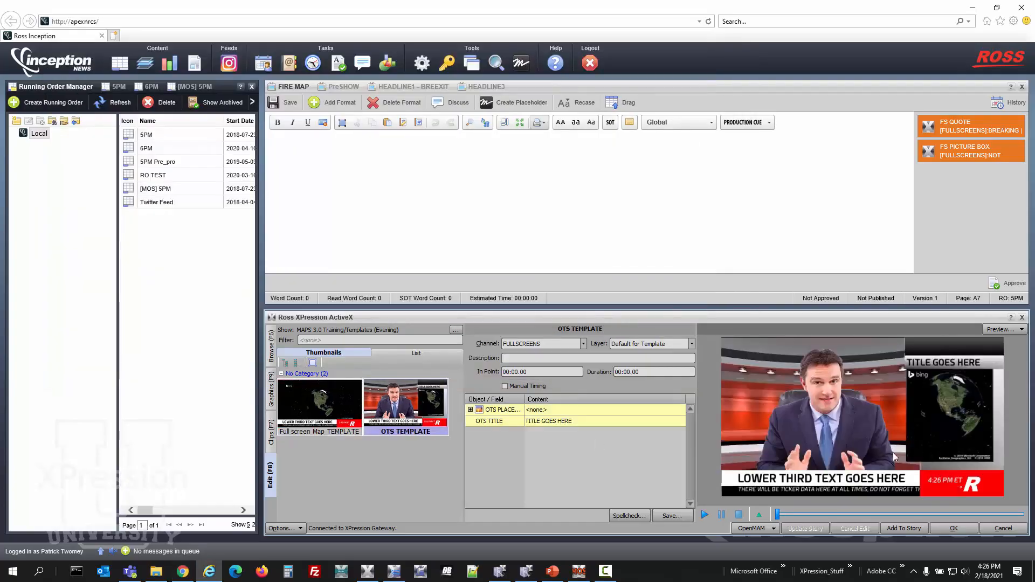
Switch back to XPression Maps and set the scene's safe title style to LLN OTS
left_click(183, 571)
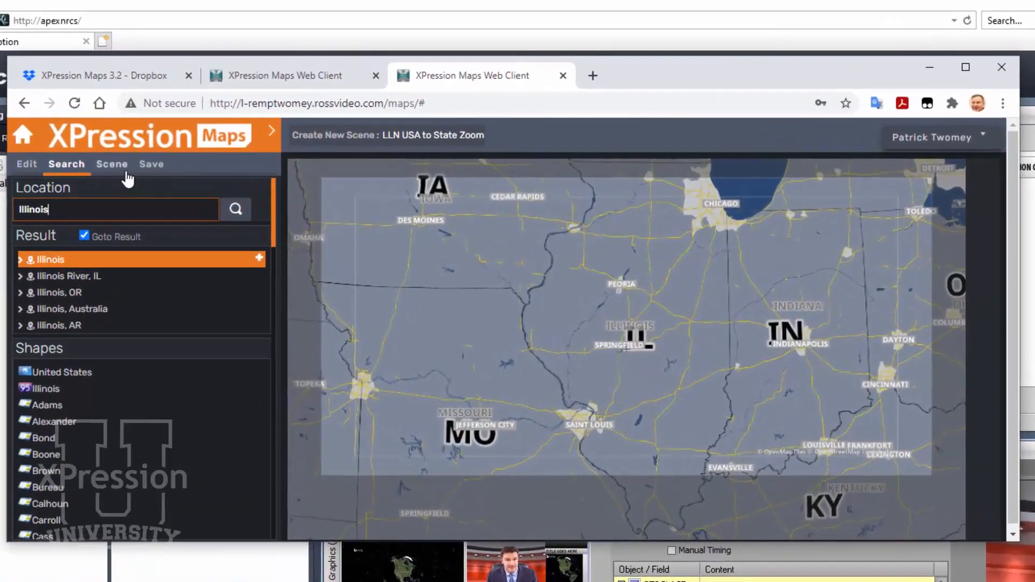
left_click(119, 166)
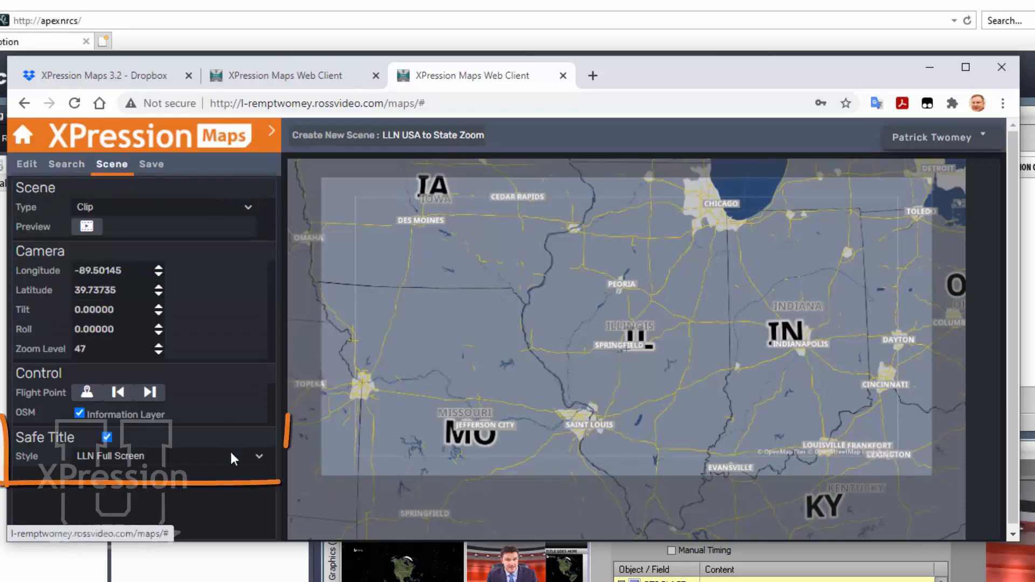
left_click(106, 436)
left_click(107, 438)
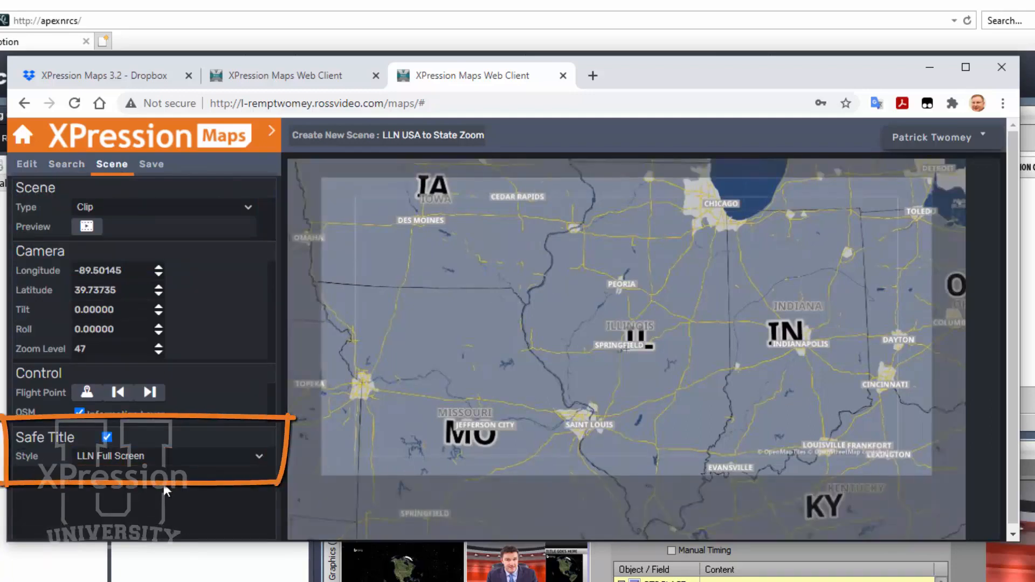
left_click(172, 459)
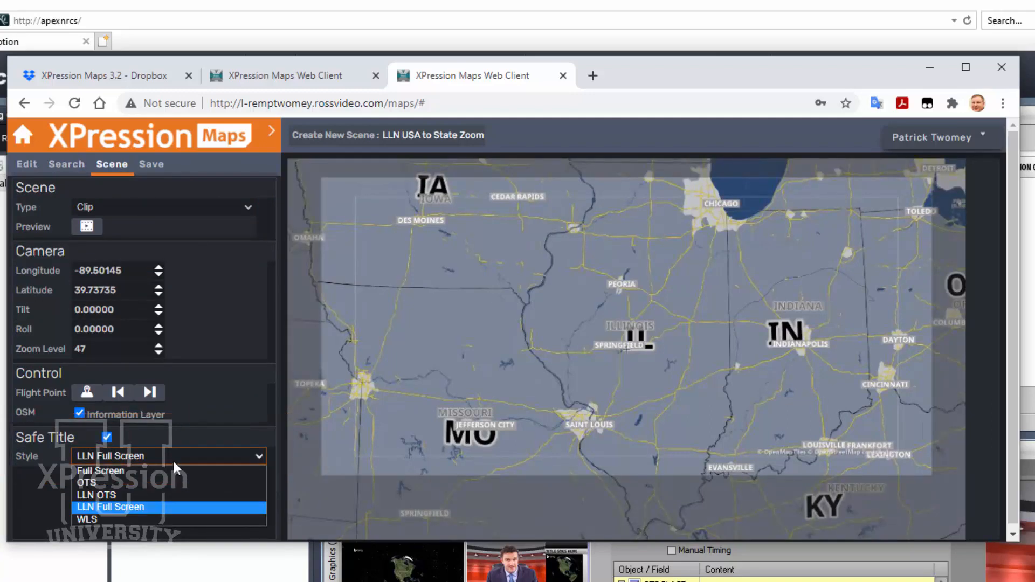
left_click(169, 494)
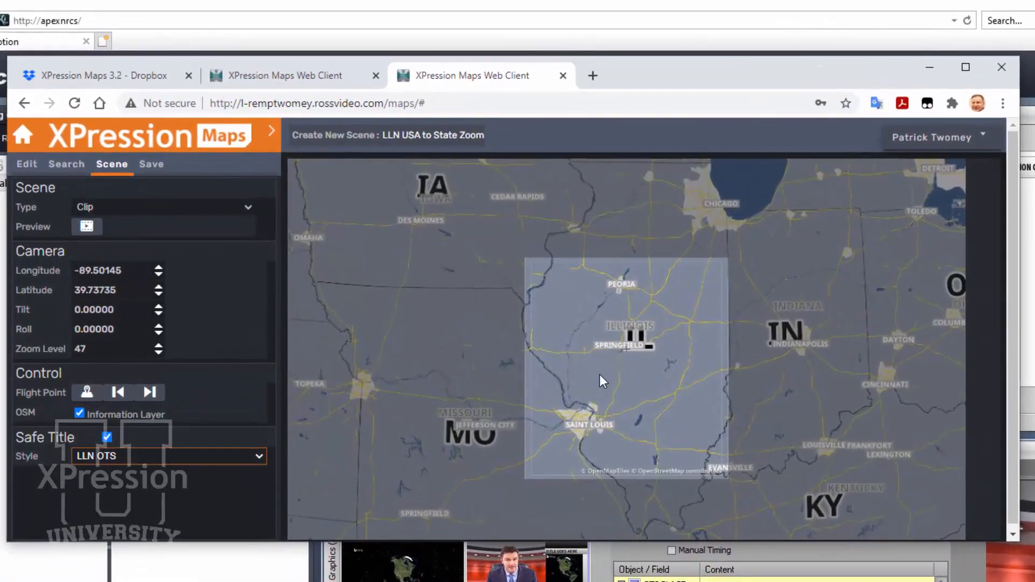
Try a wider framing of the map, and recentre it on the Illinois search result
scroll(599, 377, "down", 10)
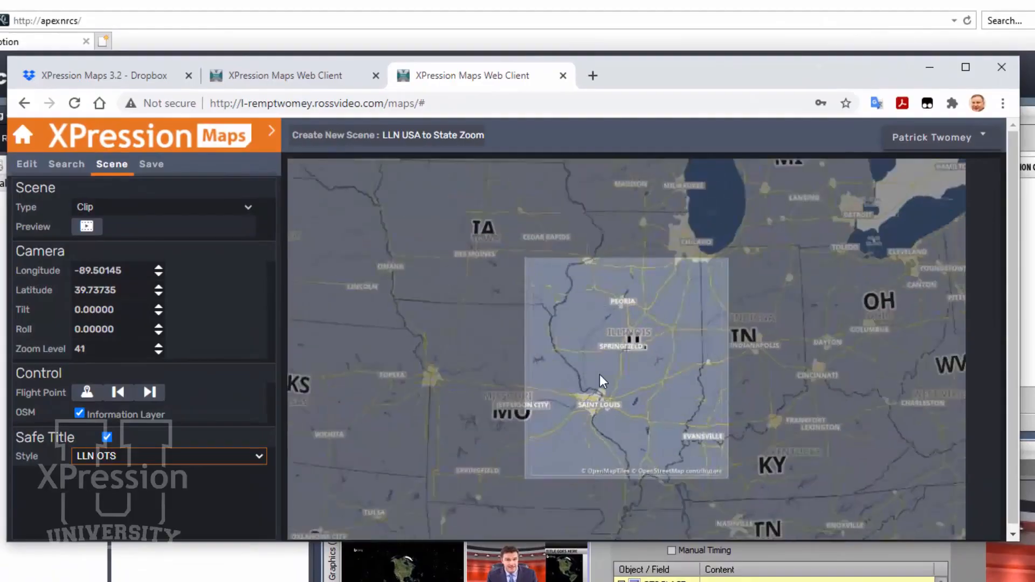
left_click_drag(597, 389, 597, 405)
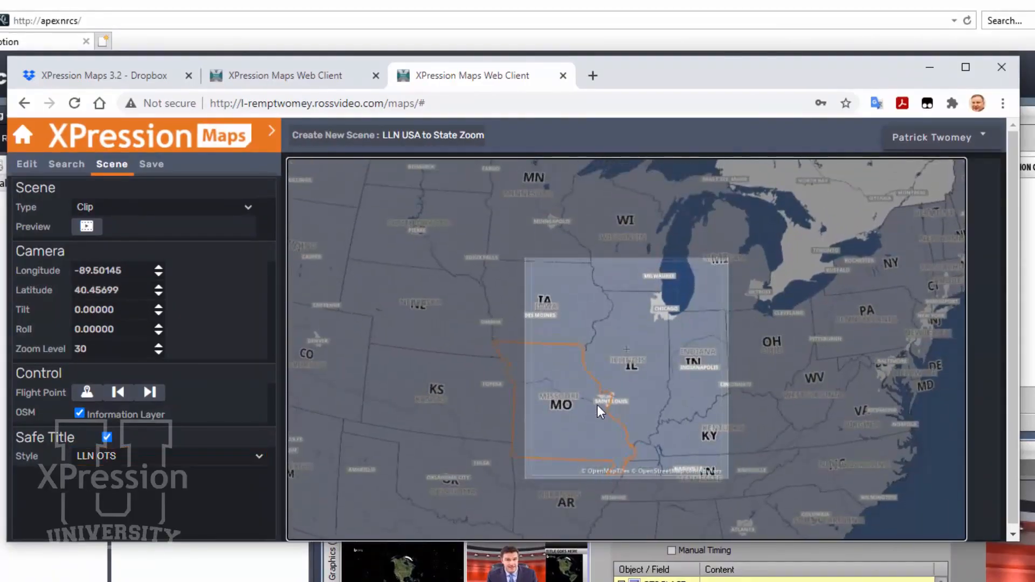
left_click(76, 170)
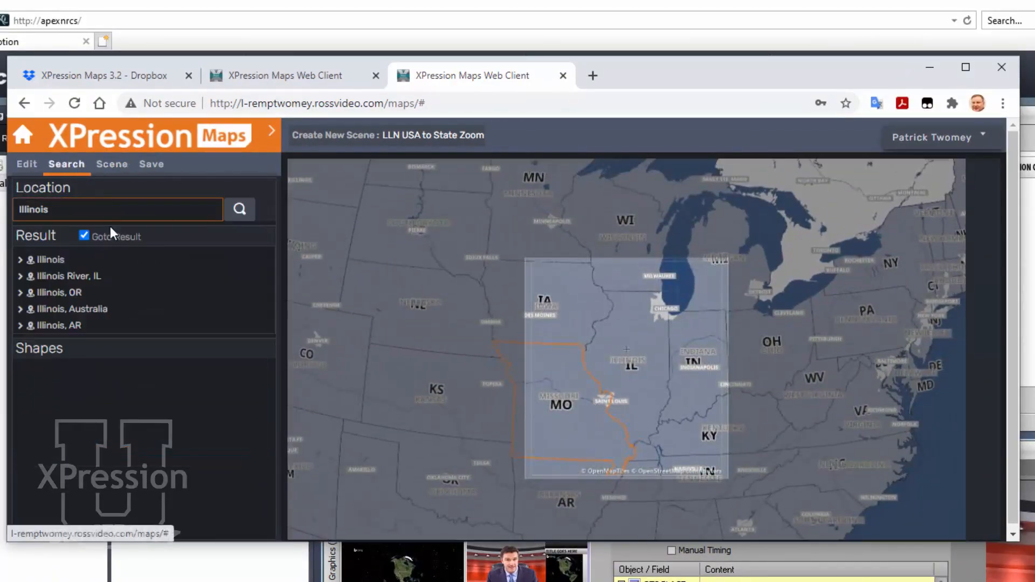
left_click(68, 260)
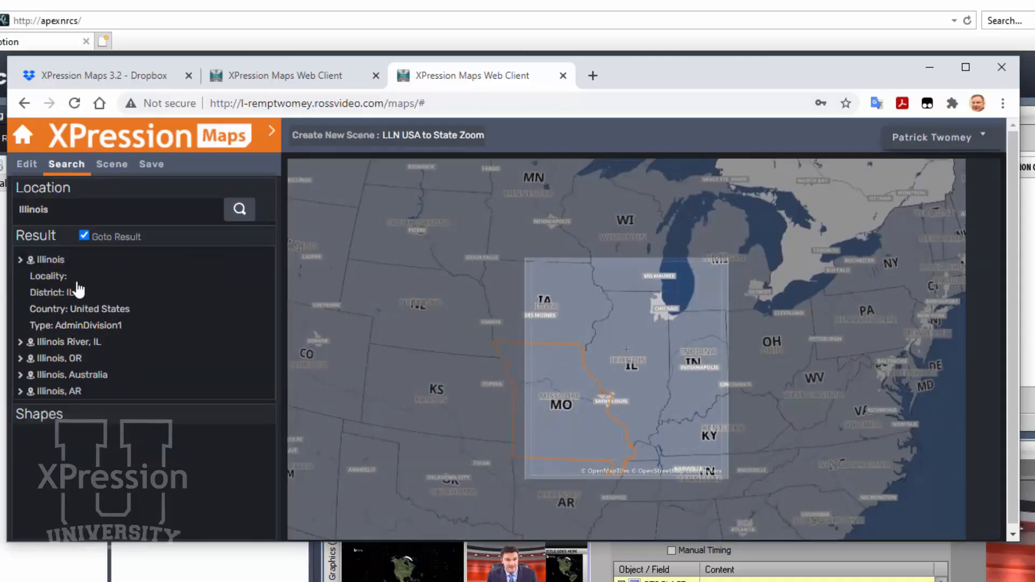
left_click(63, 261)
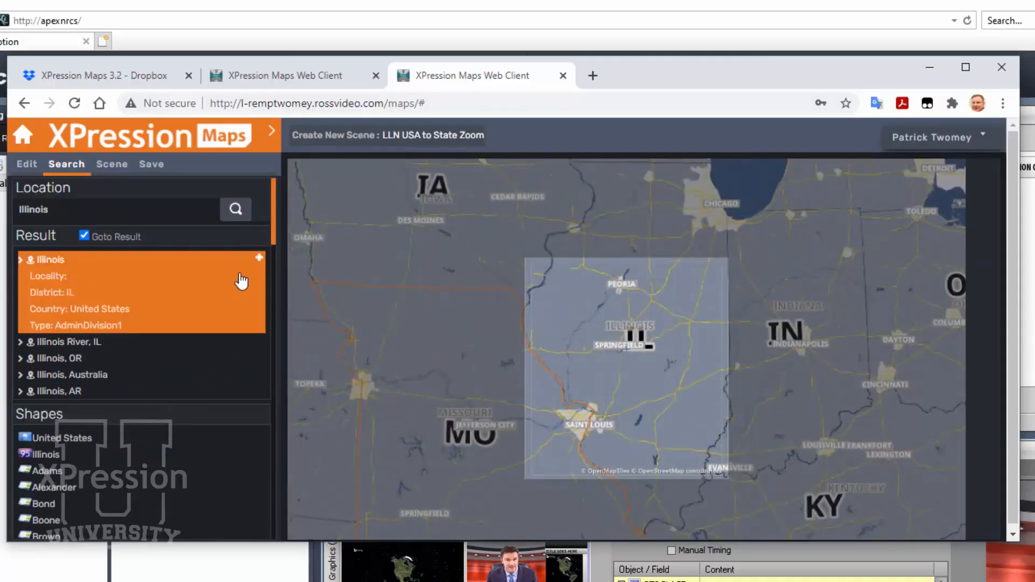
Add the Illinois state shape to the map and frame it inside the LLN OTS safe title area
left_click(258, 260)
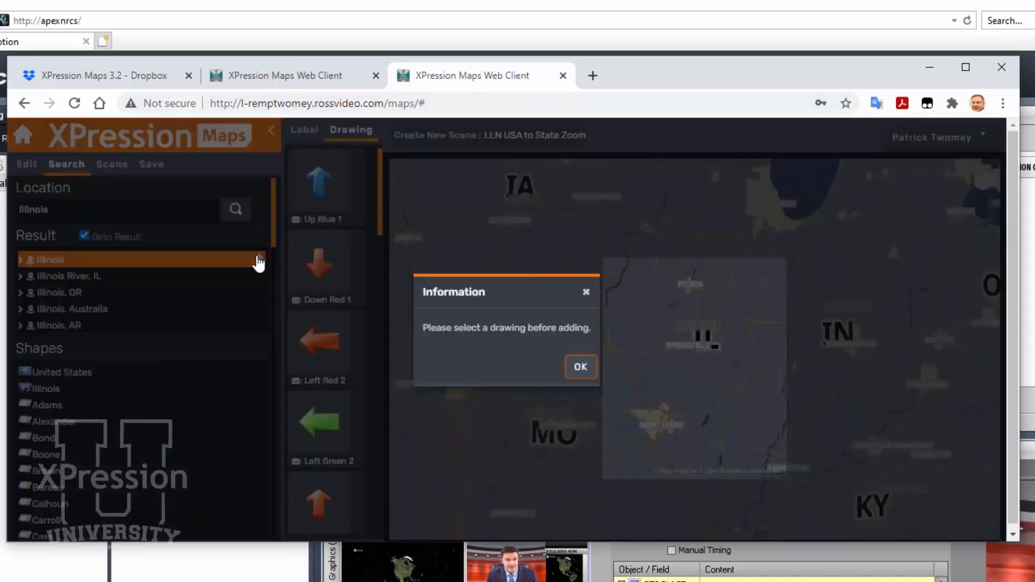
left_click(581, 366)
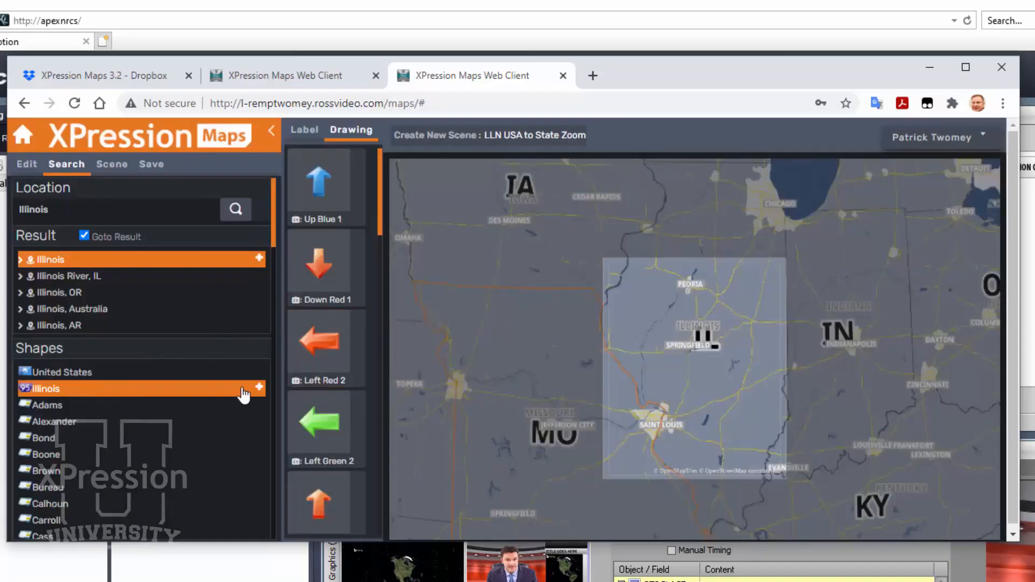
left_click(258, 388)
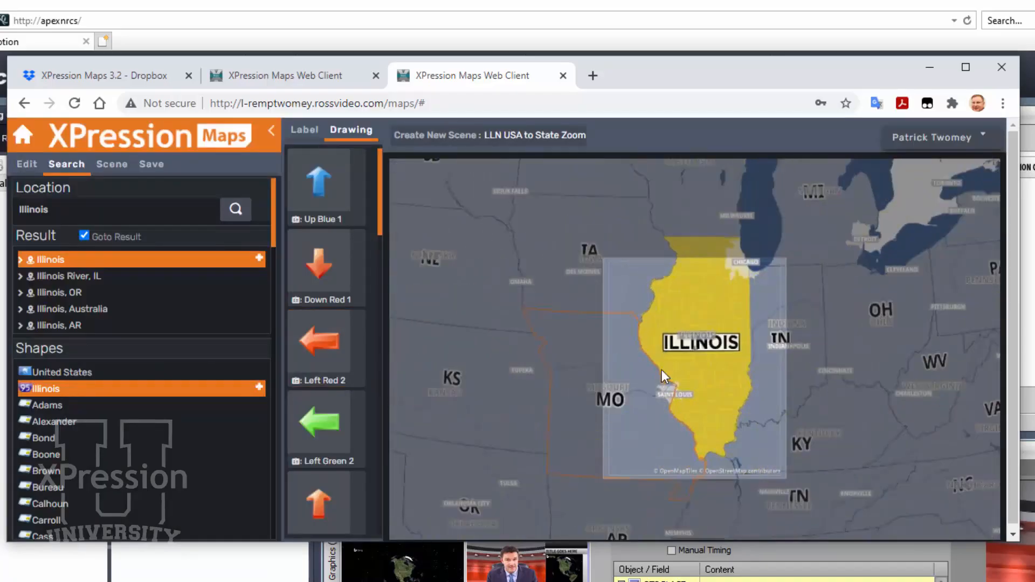
left_click_drag(661, 370, 657, 397)
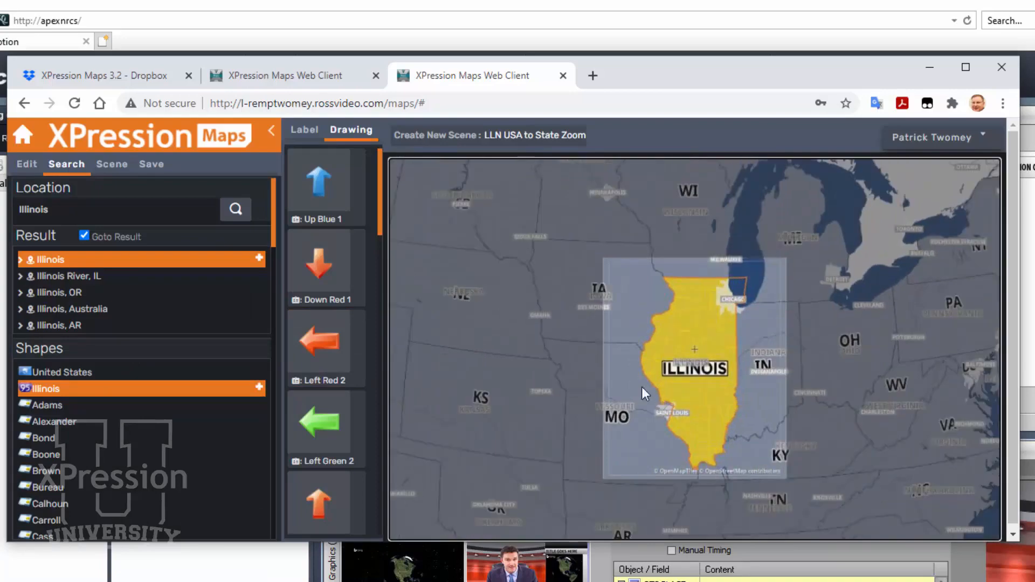
Set the current camera view as the flight point and preview the scene's clip
left_click(123, 165)
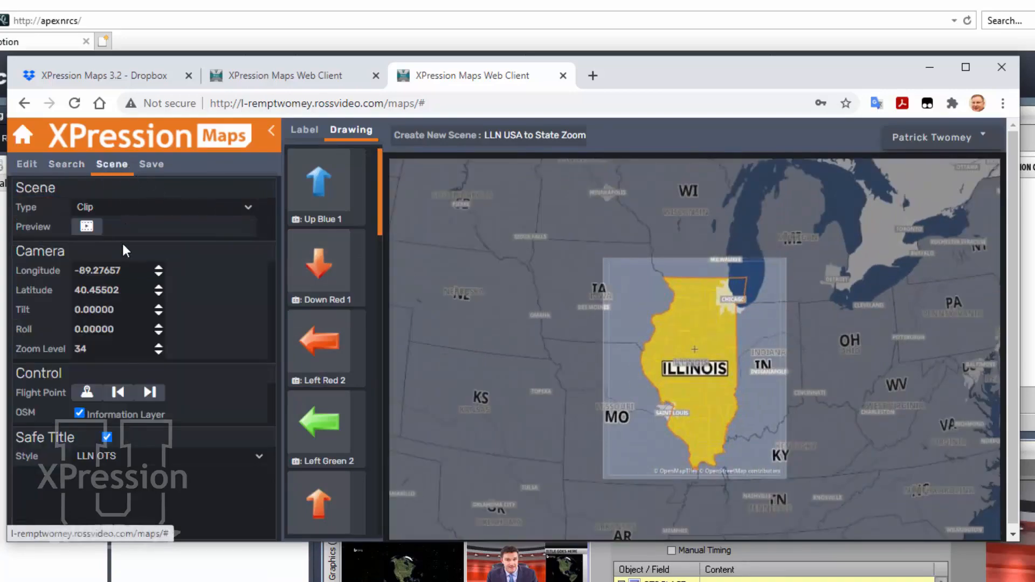
left_click(86, 392)
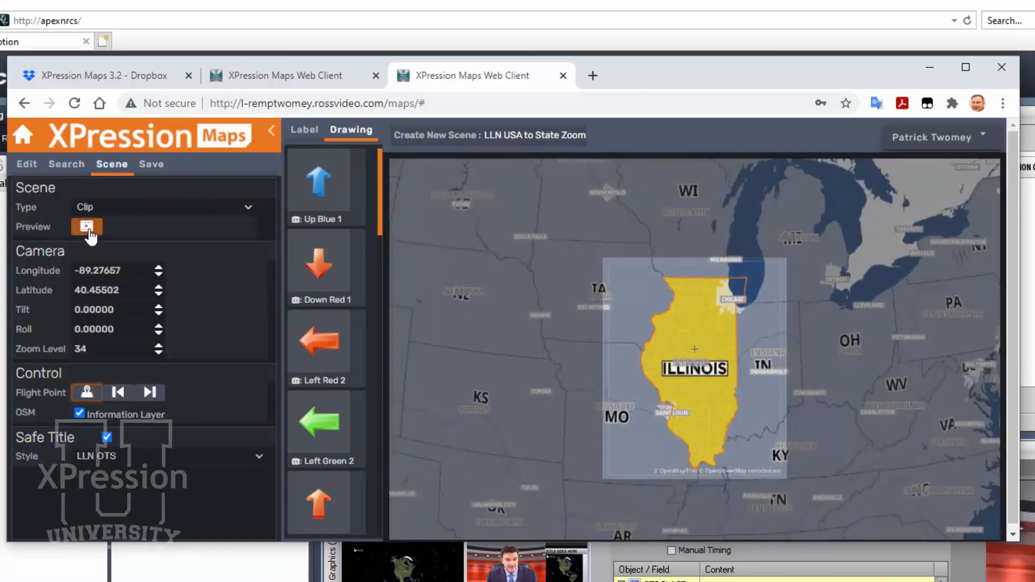
left_click(88, 227)
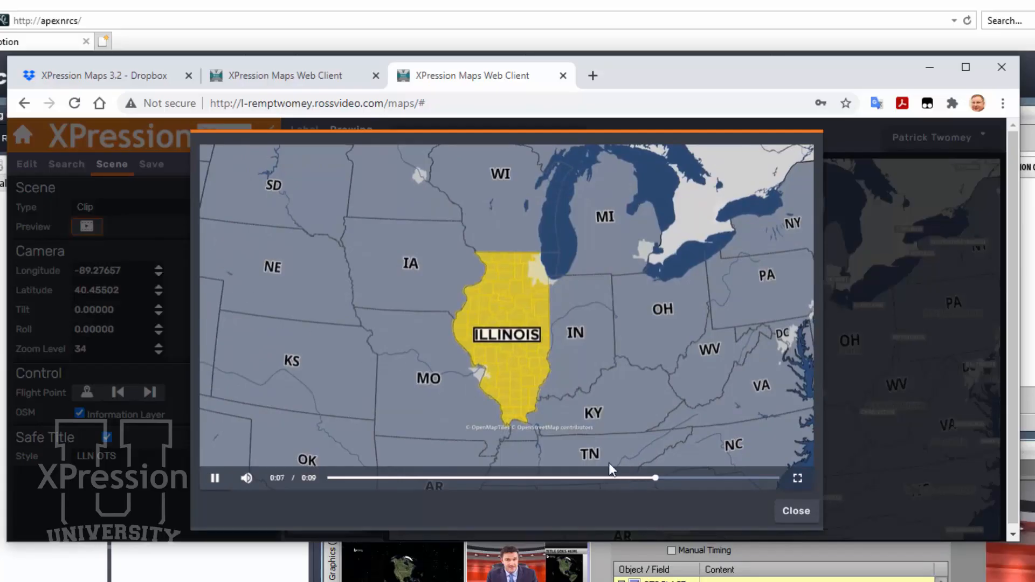
left_click(791, 512)
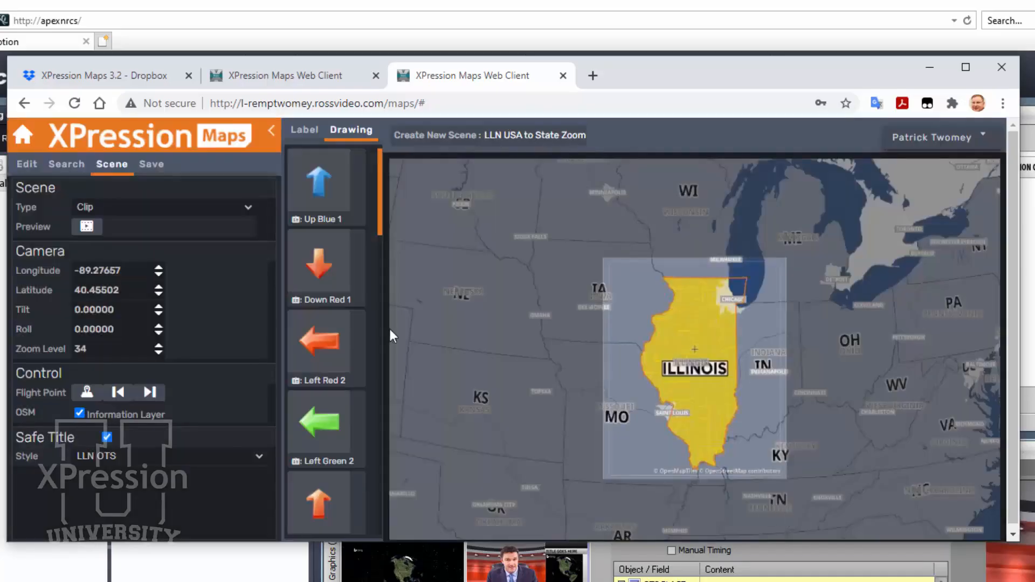
Save the scene as Illinois in the folder /Late Local News/Local Maps
left_click(150, 164)
left_click(173, 210)
left_click_drag(180, 210, 2, 225)
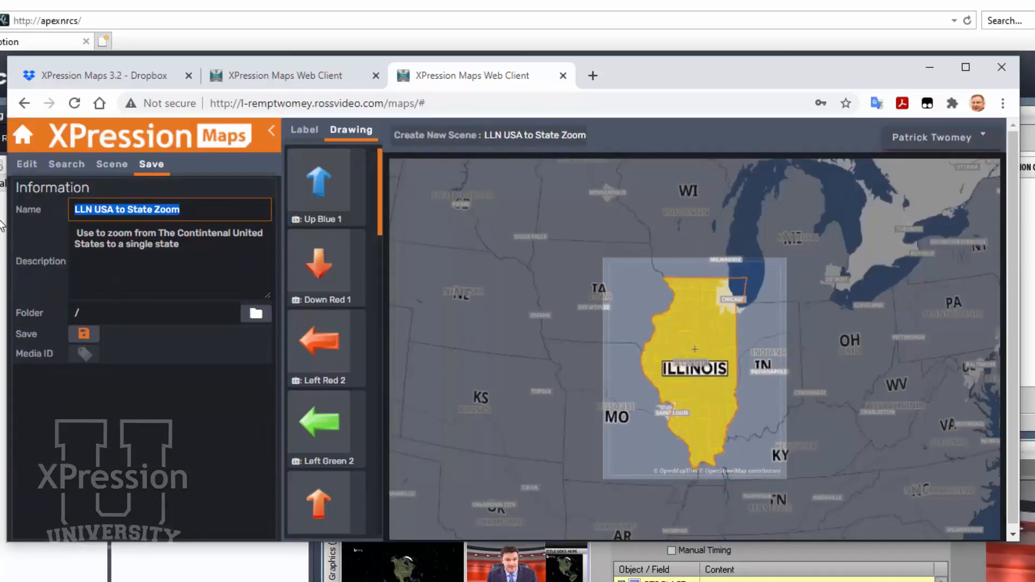
type("Illinois")
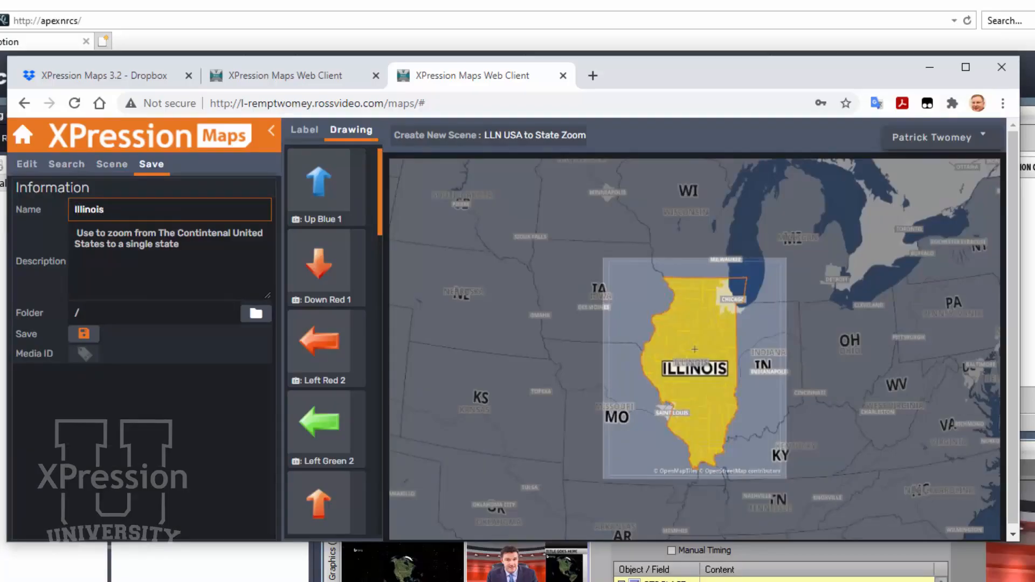
left_click(256, 314)
left_click(365, 248)
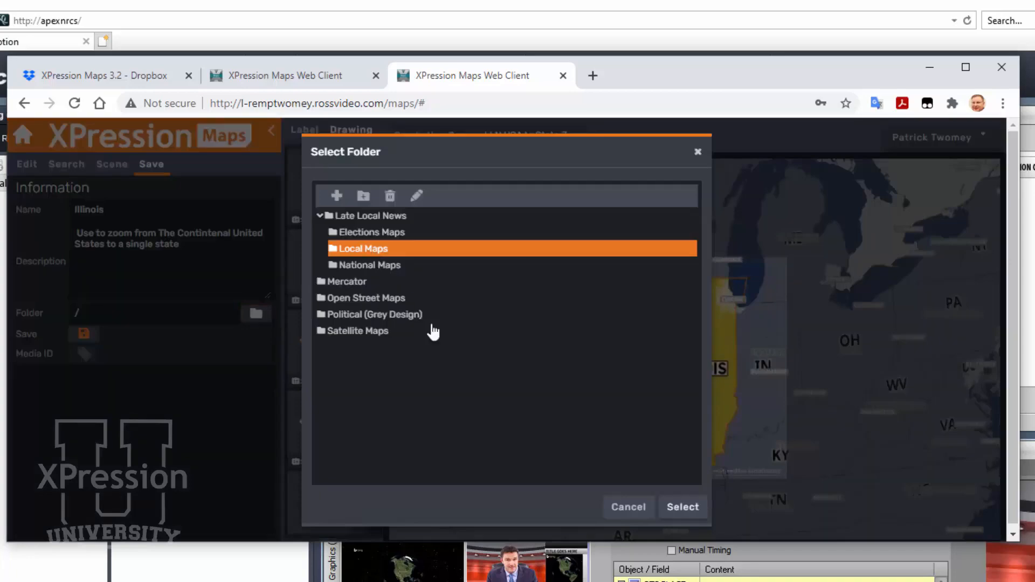
left_click(680, 506)
left_click(97, 337)
Place the saved Illinois map's media ID in the OTS TEMPLATE's map placeholder in Inception and play the preview
left_click_drag(88, 354, 519, 513)
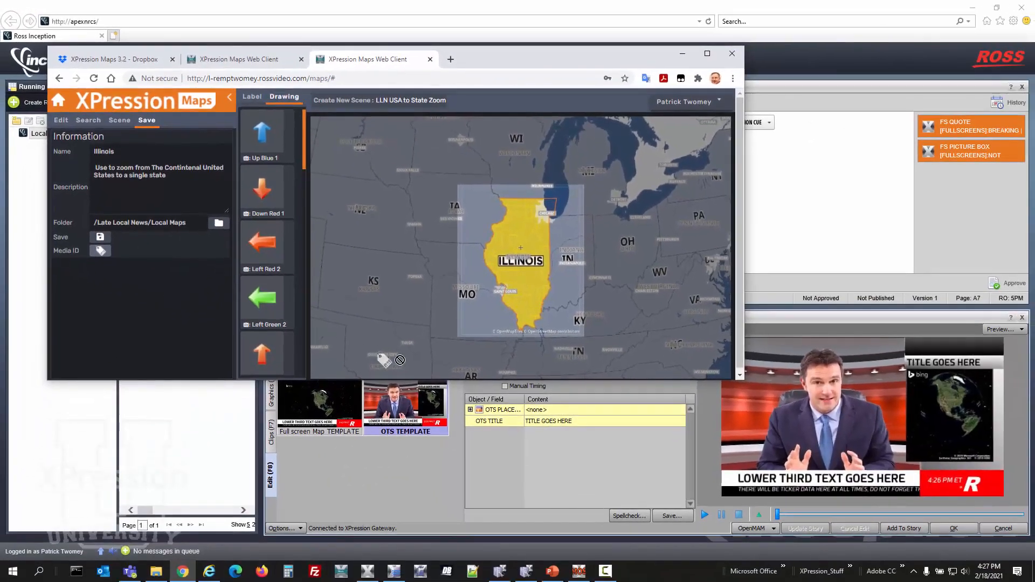
left_click_drag(399, 359, 552, 411)
left_click_drag(552, 415, 552, 414)
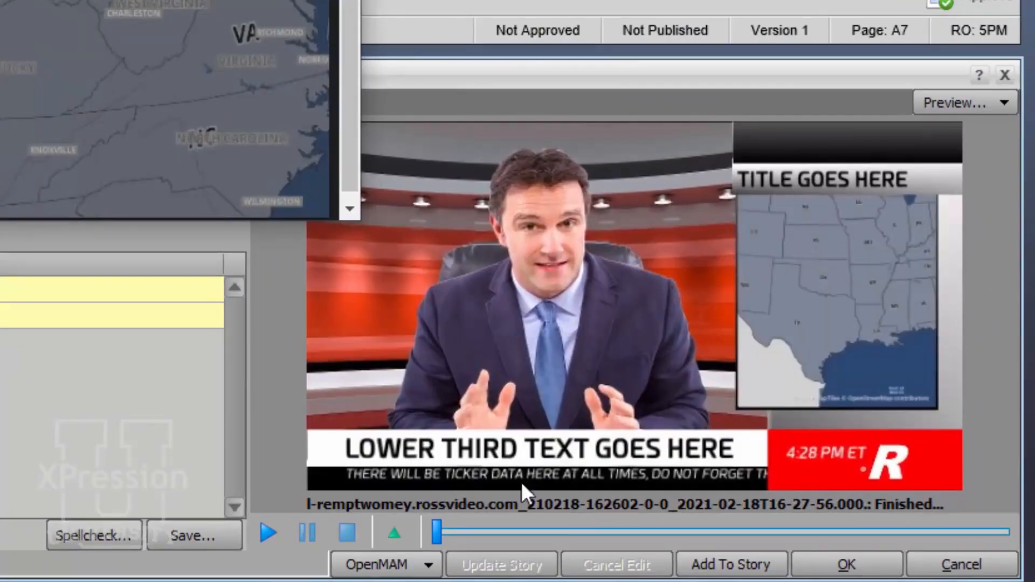
left_click(261, 535)
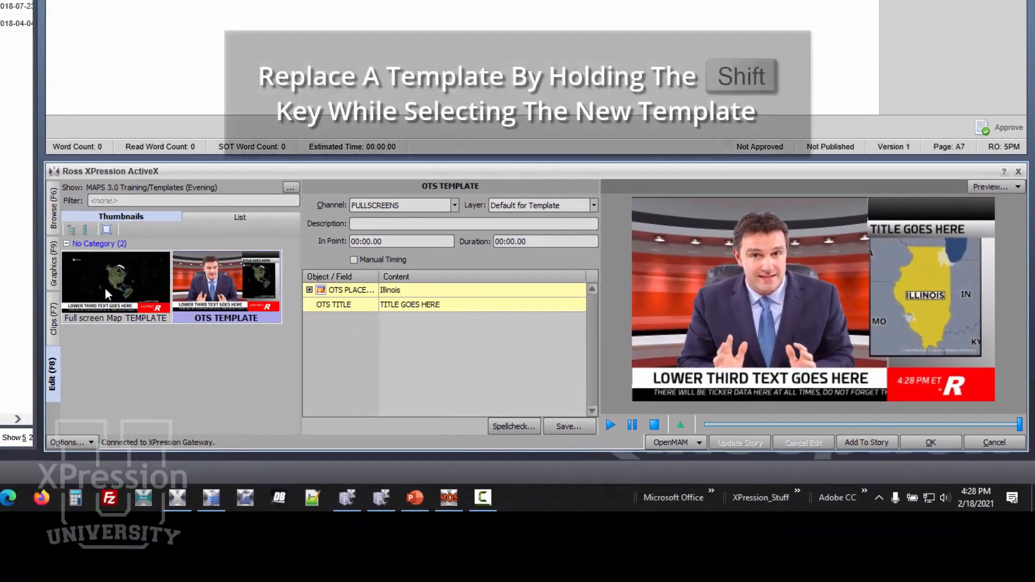
Replace the OTS TEMPLATE with the Full screen Map TEMPLATE, keeping the Illinois map, and play its preview
left_click(94, 273, "shift")
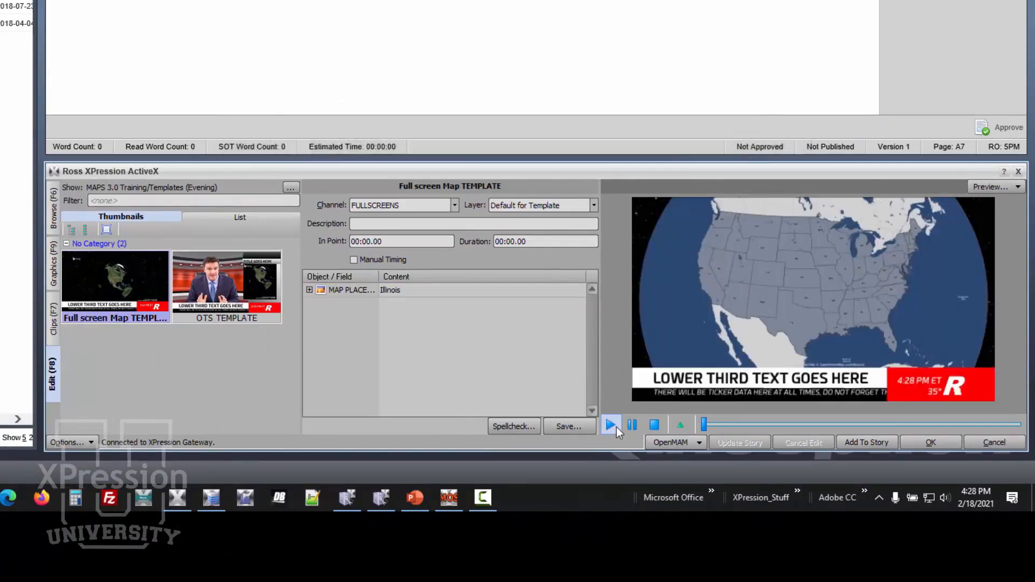
left_click(616, 427)
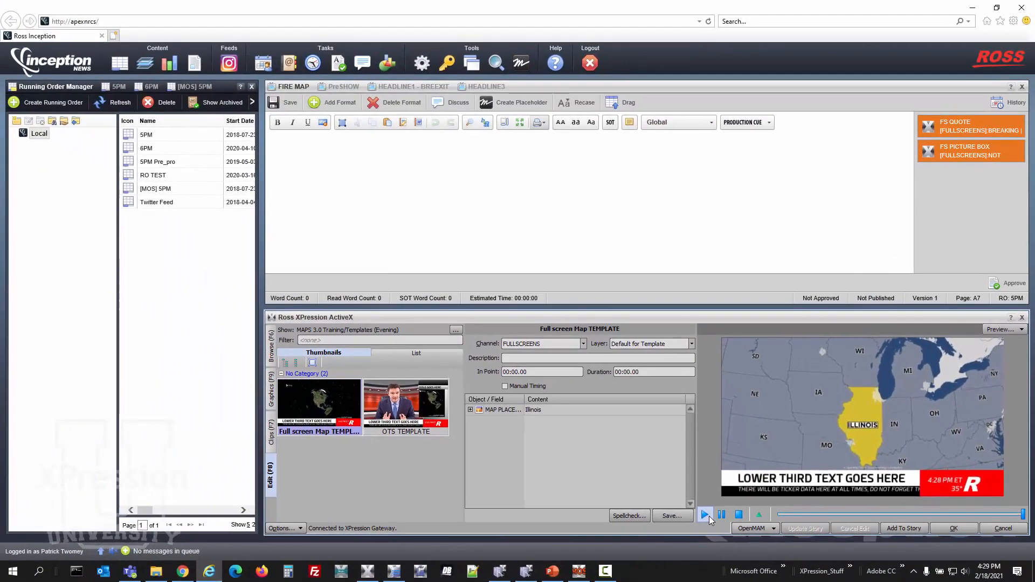
Switch to XPression Maps and change the Illinois scene's safe title style to LLN Full Screen
left_click(183, 571)
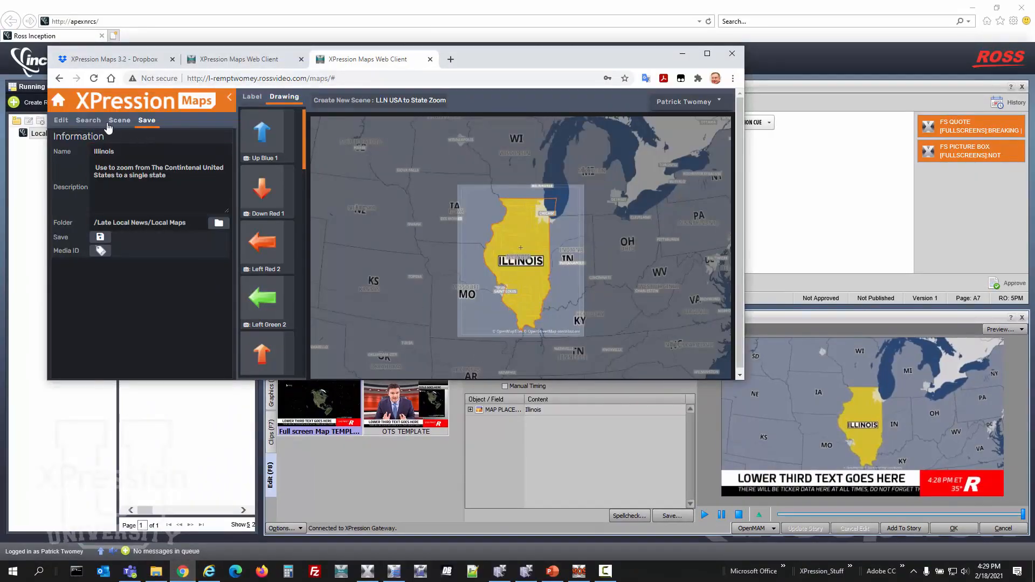
left_click(88, 121)
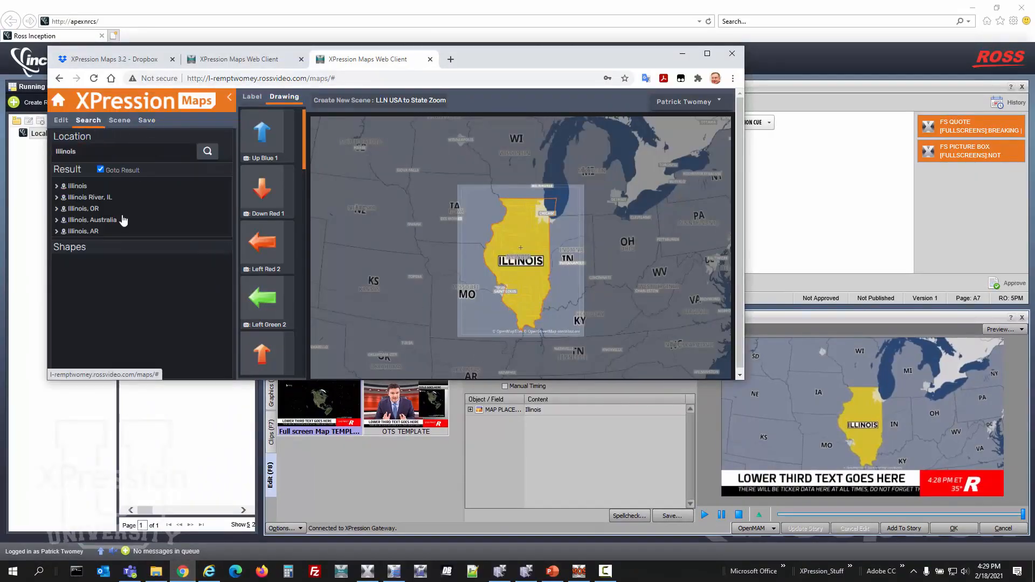
left_click(119, 121)
left_click(144, 319)
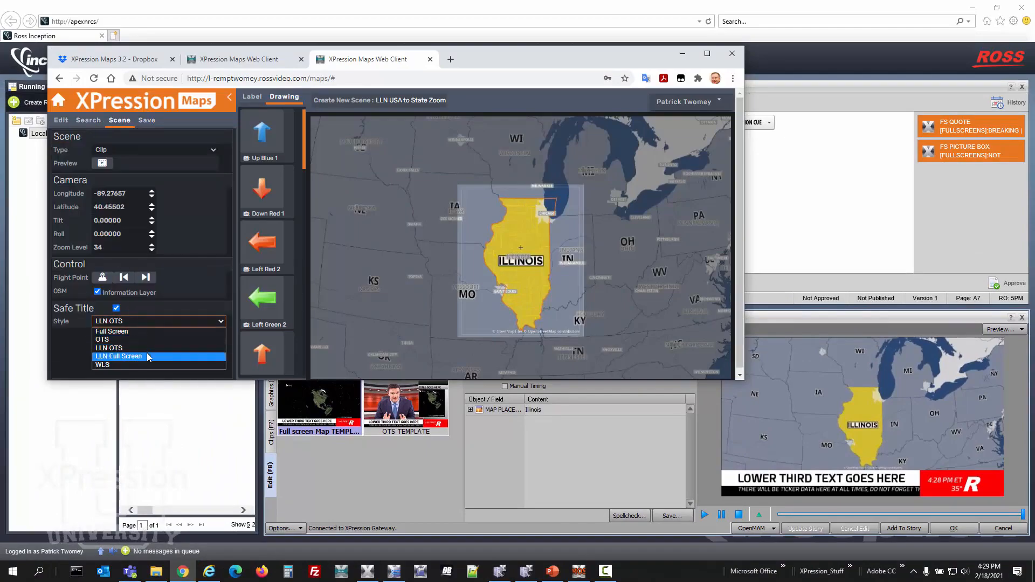
left_click(147, 353)
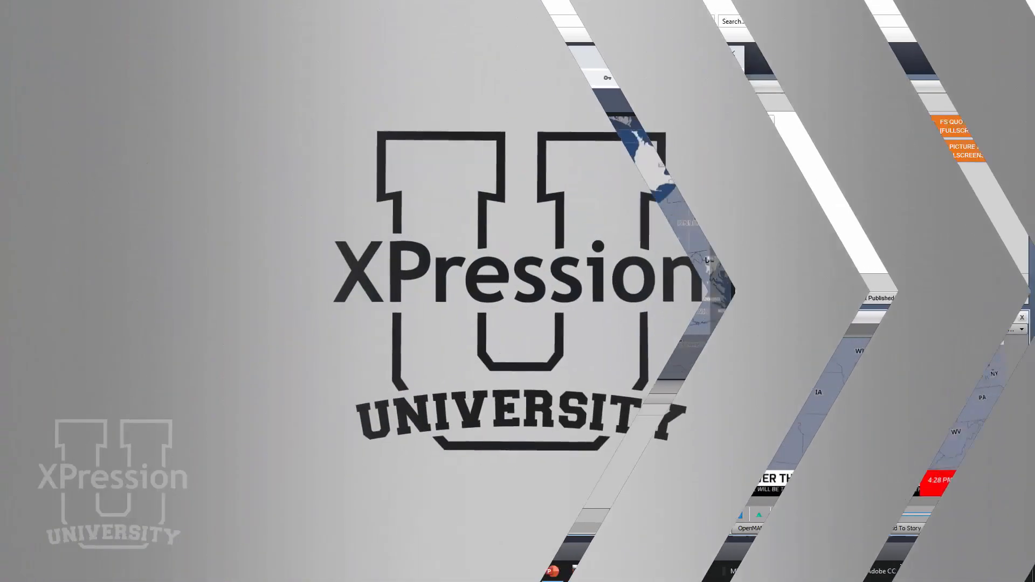